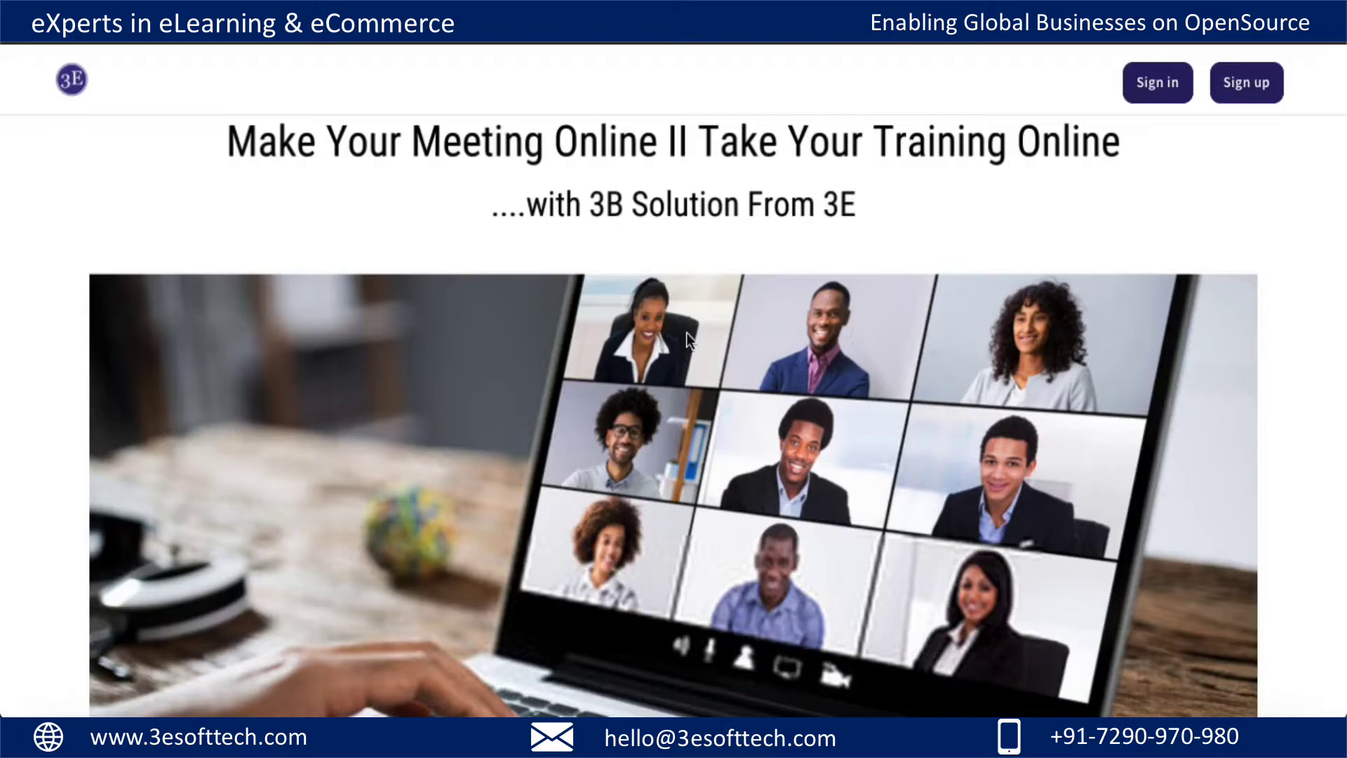
{"action": "scroll", "coordinate": [741, 403], "scroll_direction": "down", "scroll_amount": 1}
{"action": "scroll", "coordinate": [742, 403], "scroll_direction": "down", "scroll_amount": 1}
{"action": "scroll", "coordinate": [741, 403], "scroll_direction": "down", "scroll_amount": 2}
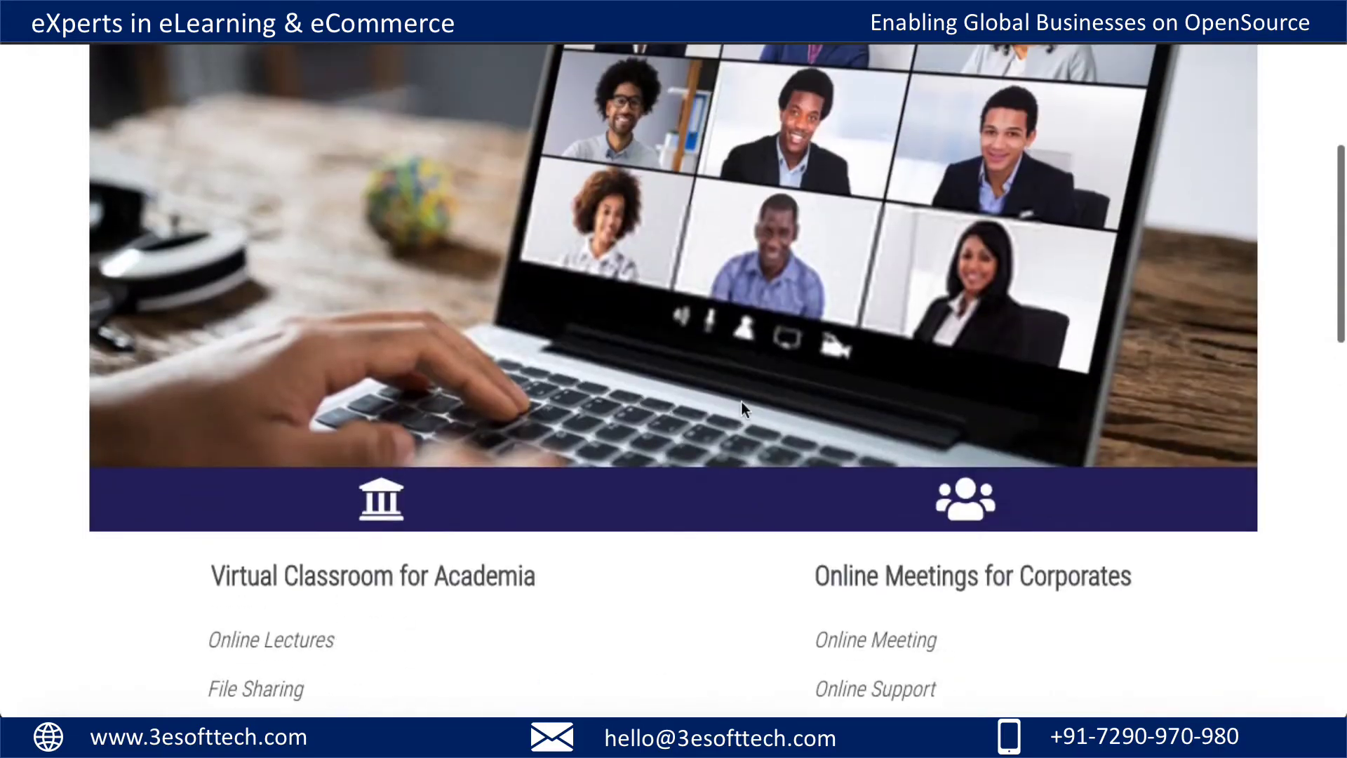
{"action": "scroll", "coordinate": [740, 408], "scroll_direction": "up", "scroll_amount": 3}
{"action": "scroll", "coordinate": [740, 401], "scroll_direction": "down", "scroll_amount": 1}
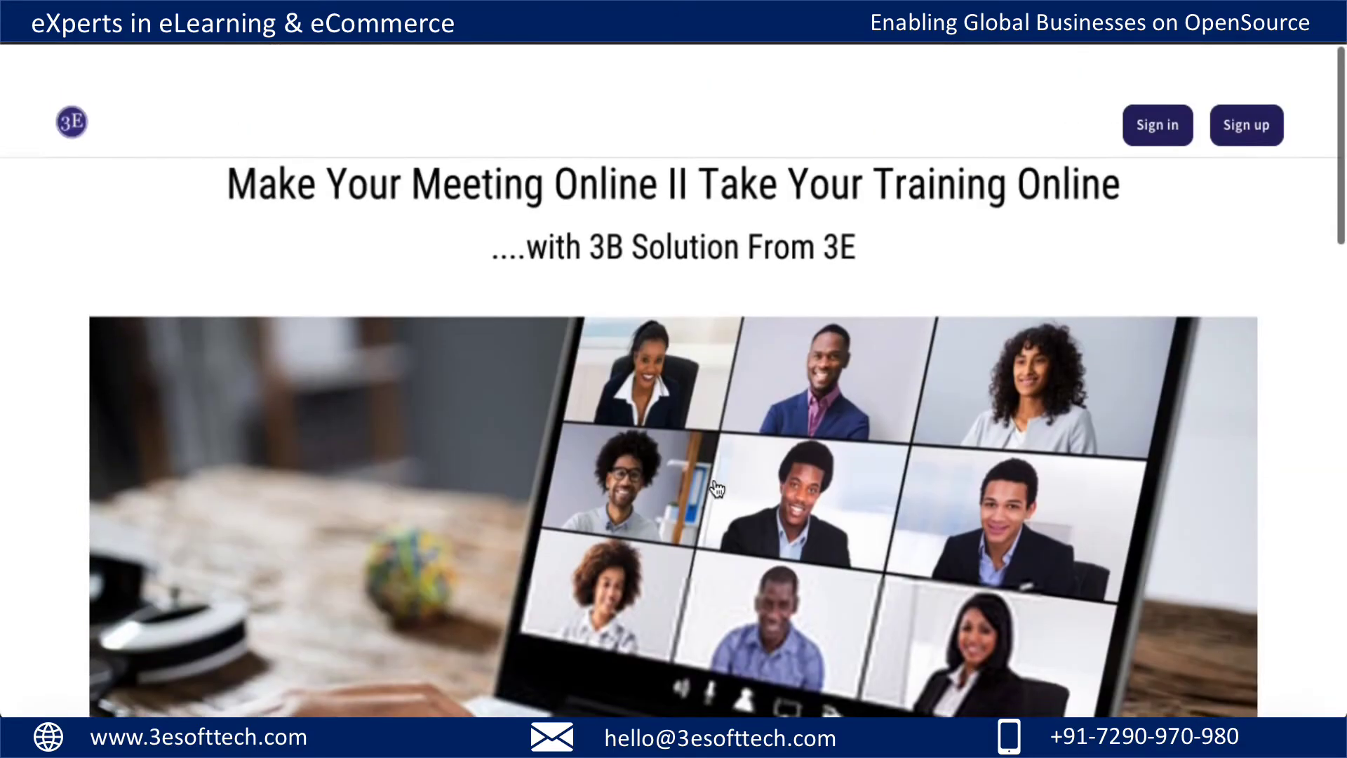
{"action": "scroll", "coordinate": [1176, 221], "scroll_direction": "down", "scroll_amount": 1}
Sign in to BigBlueButton and reach the Home Room dashboard with its invite link
{"action": "left_click", "coordinate": [1158, 85]}
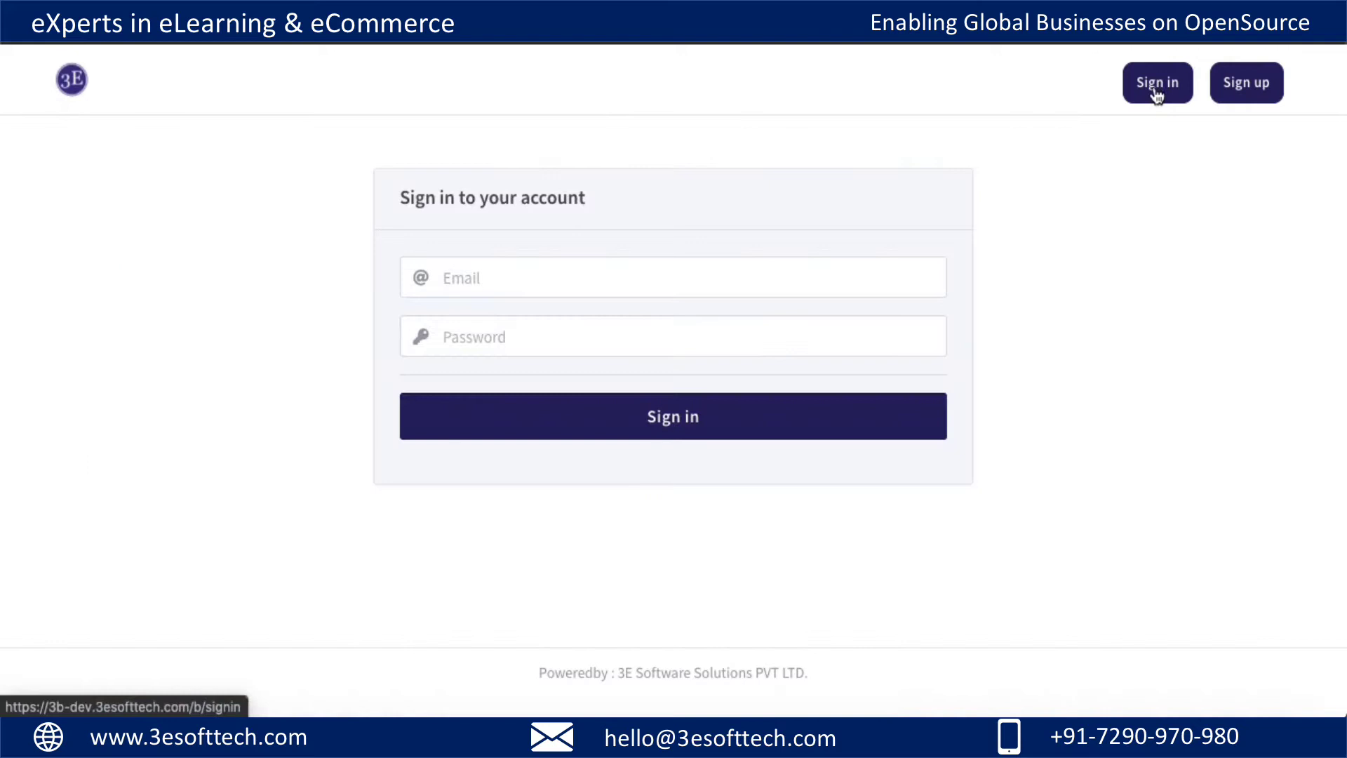
{"action": "left_click", "coordinate": [701, 419]}
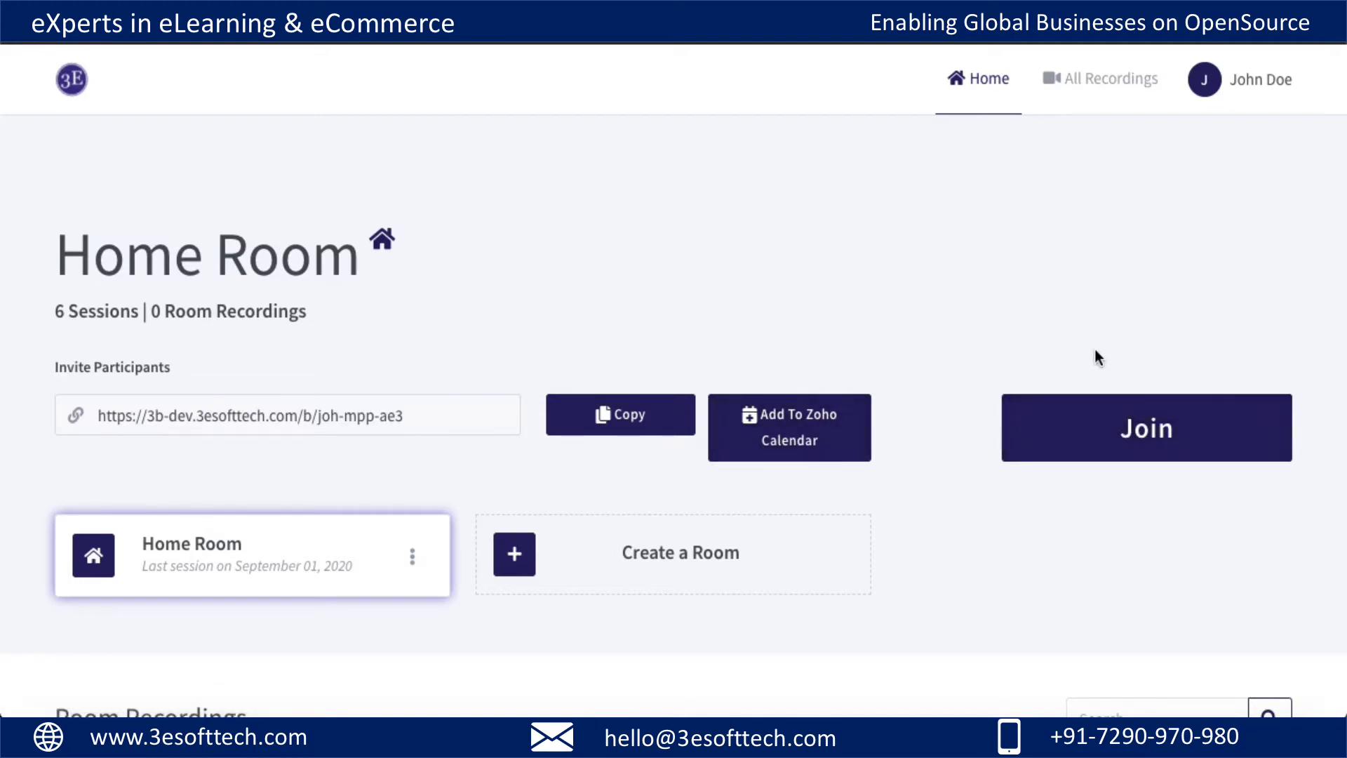
Start the Home Room meeting and join audio by microphone, confirming the echo test
{"action": "left_click", "coordinate": [1057, 430]}
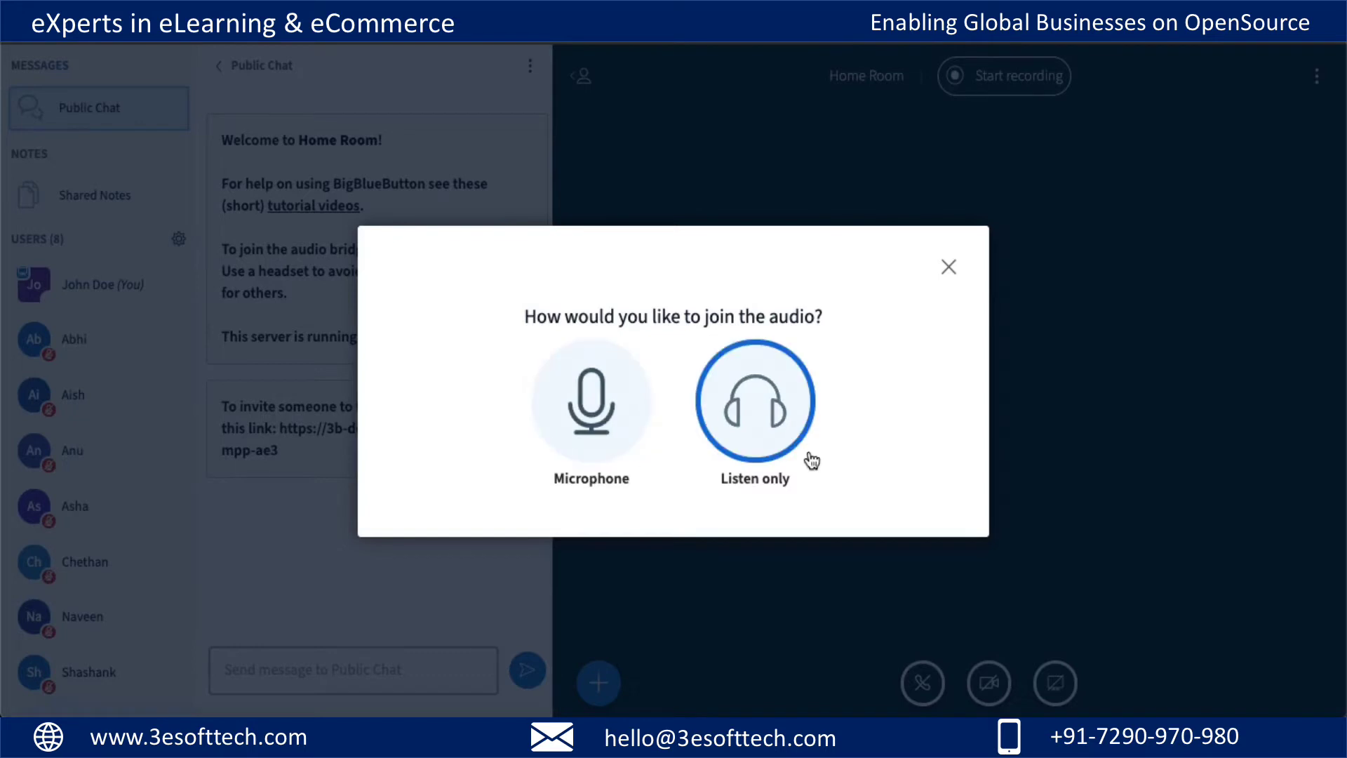
{"action": "left_click", "coordinate": [608, 420]}
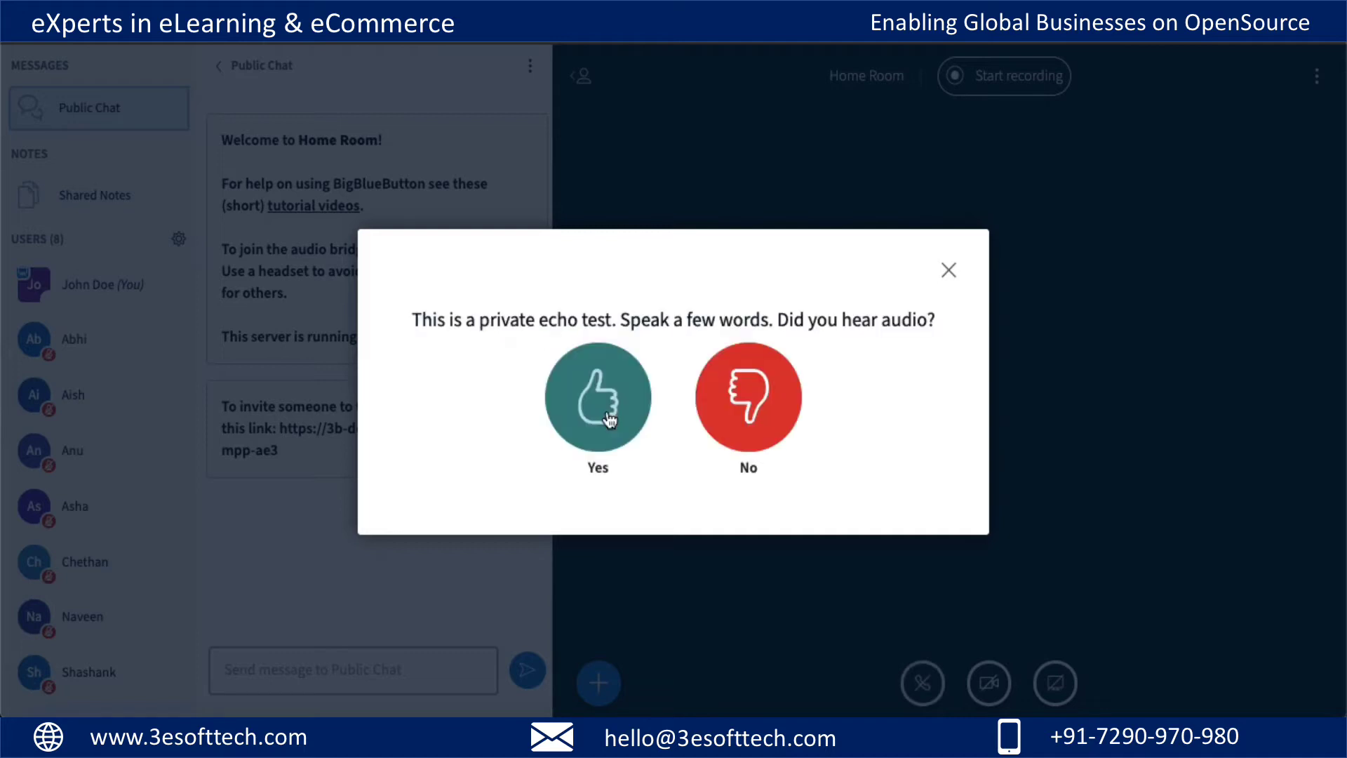
{"action": "left_click", "coordinate": [598, 399]}
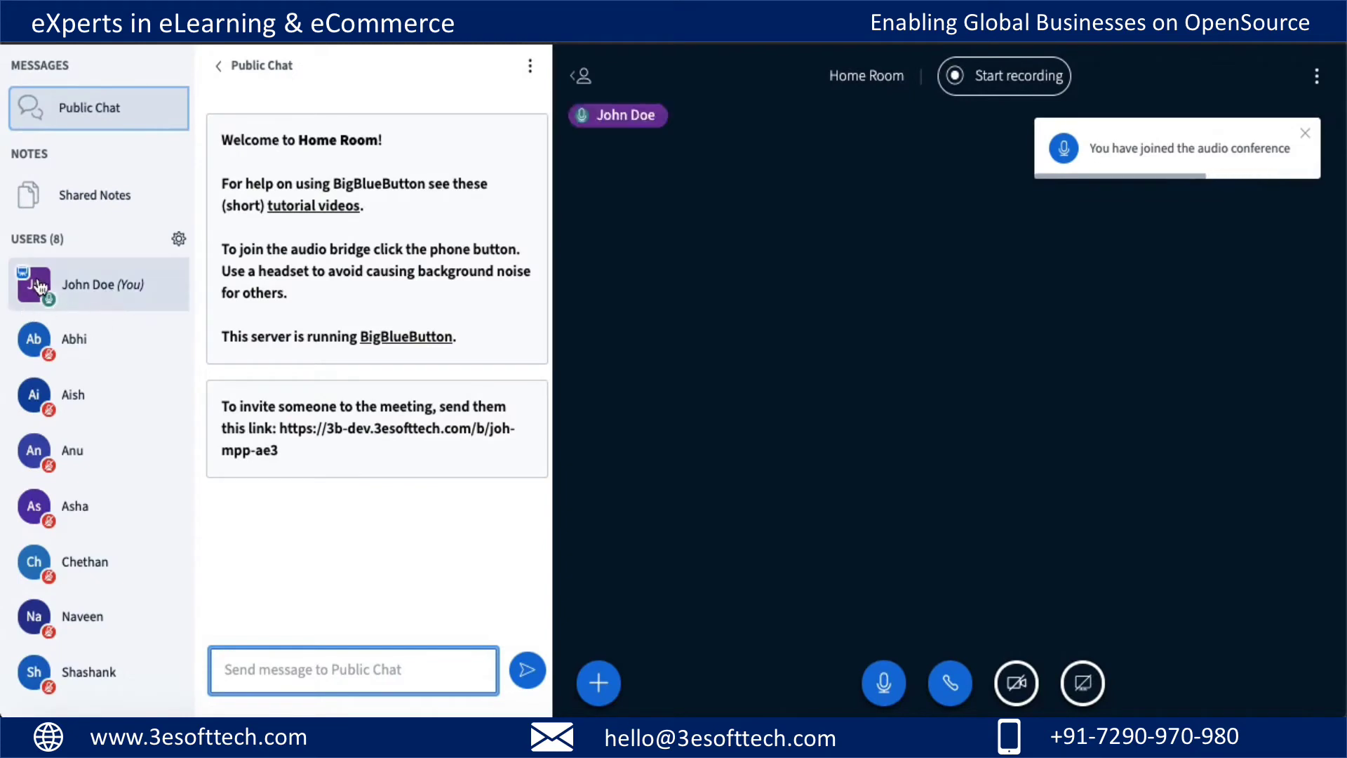
Mute your own microphone, then mute all eight users from the Users options
{"action": "left_click", "coordinate": [884, 682]}
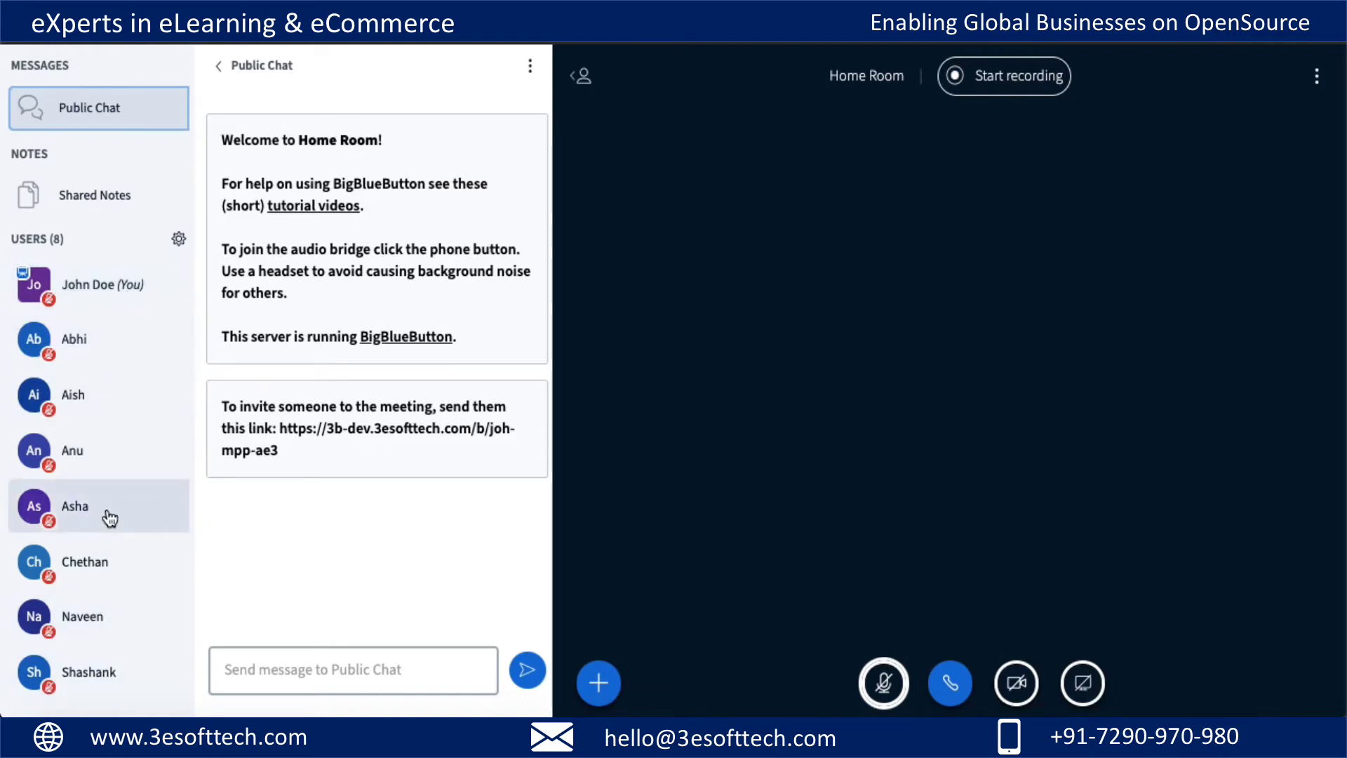
{"action": "left_click", "coordinate": [179, 241]}
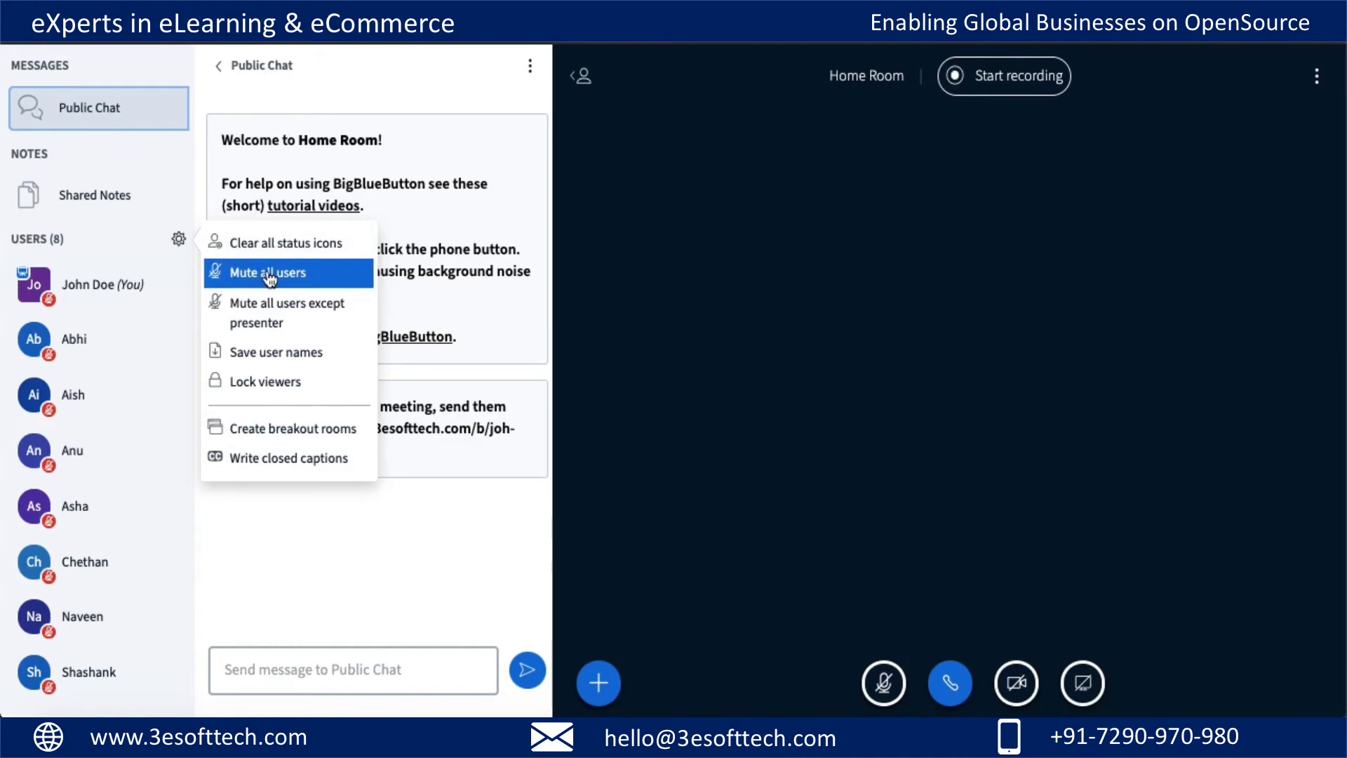
{"action": "left_click", "coordinate": [318, 282]}
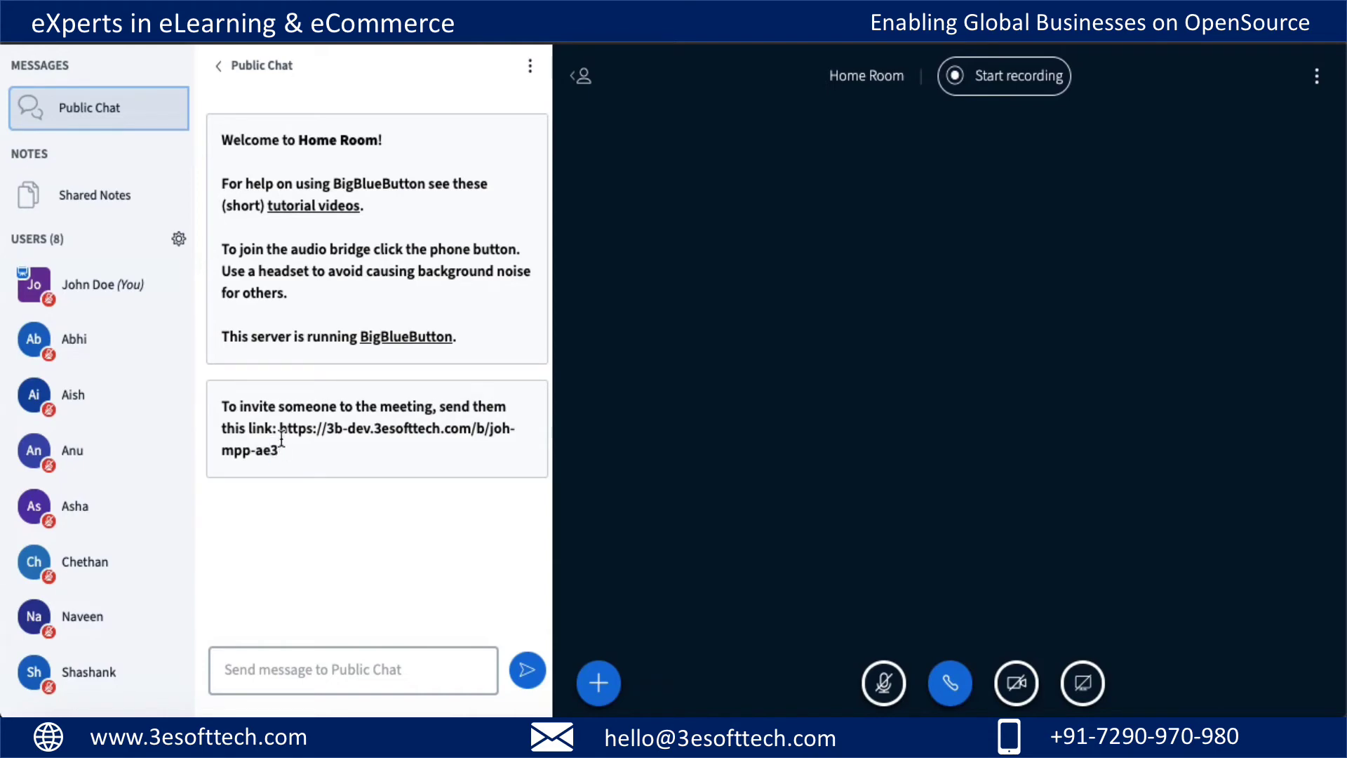
Copy the Home Room invite link from chat and load it in a Chrome incognito window
{"action": "left_click_drag", "start_coordinate": [278, 450], "coordinate": [278, 430]}
{"action": "key", "text": "ctrl+c"}
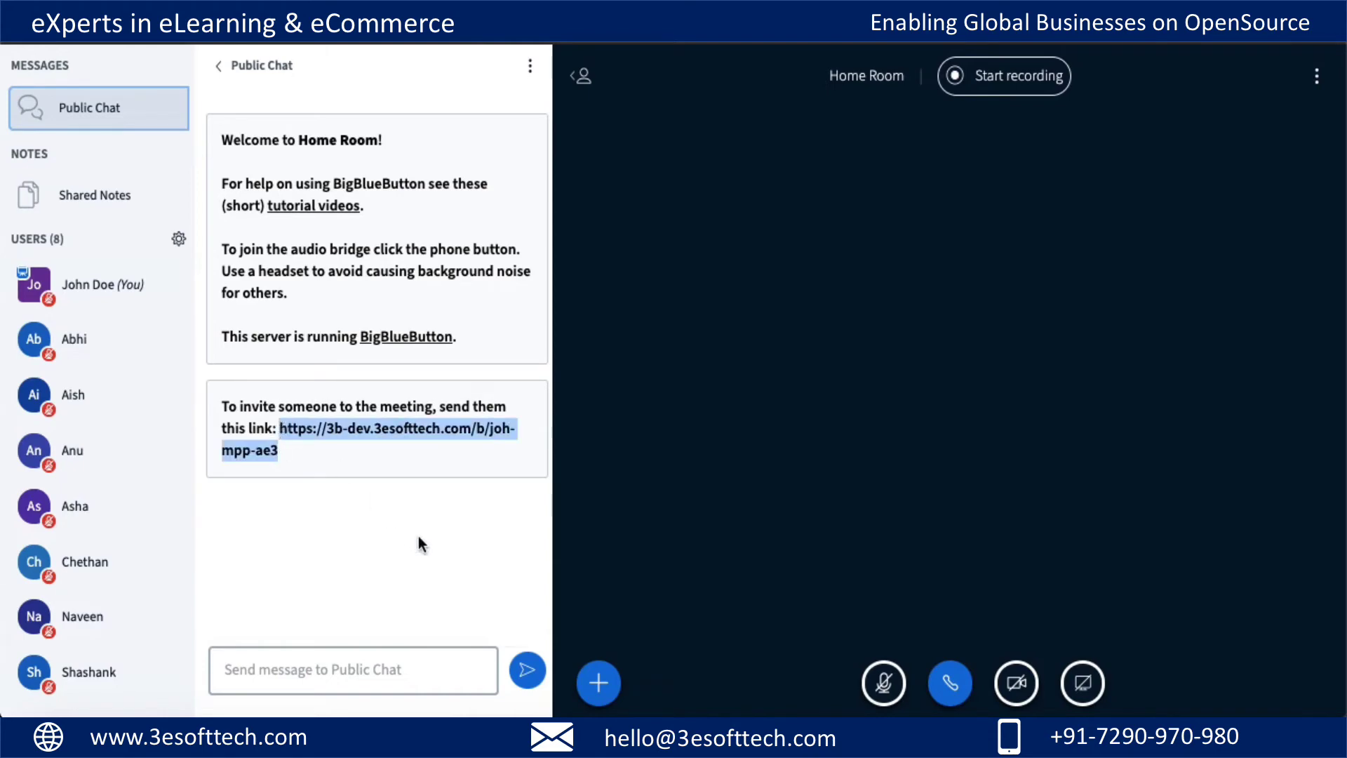
{"action": "key", "text": "ctrl+shift+n"}
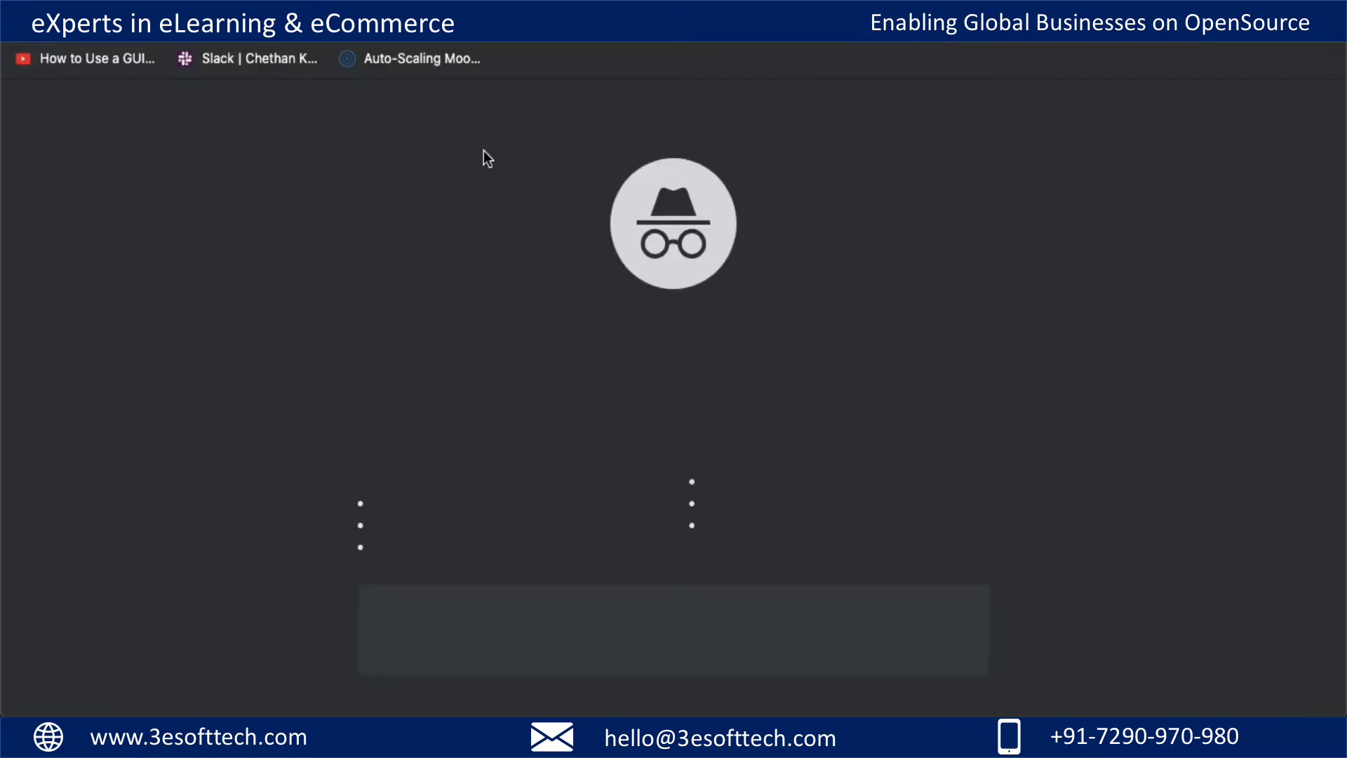
{"action": "key", "text": "ctrl+v"}
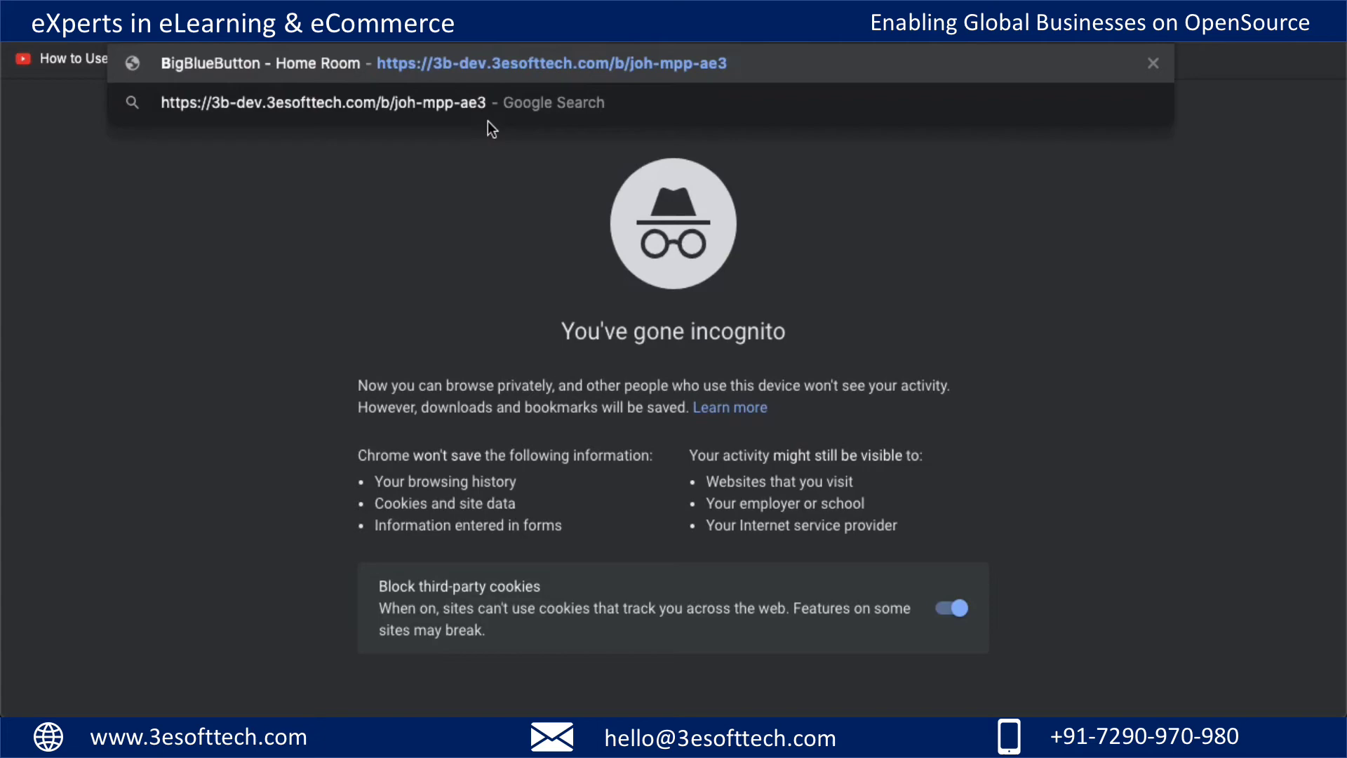
{"action": "key", "text": "Return"}
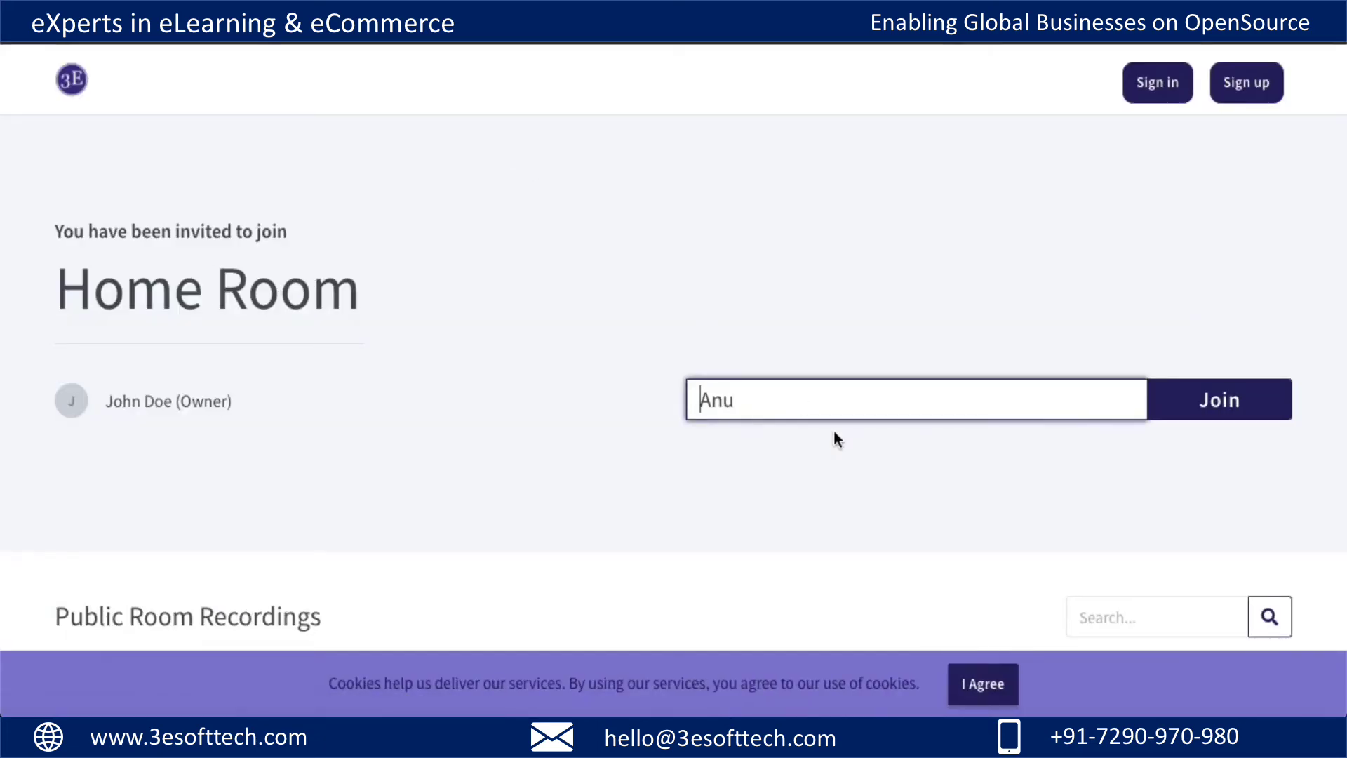
Replace the prefilled guest name with 'Melanie' and join the Home Room
{"action": "left_click", "coordinate": [803, 410]}
{"action": "key", "text": "BackSpace"}
{"action": "key", "text": "BackSpace"}
{"action": "key", "text": "BackSpace"}
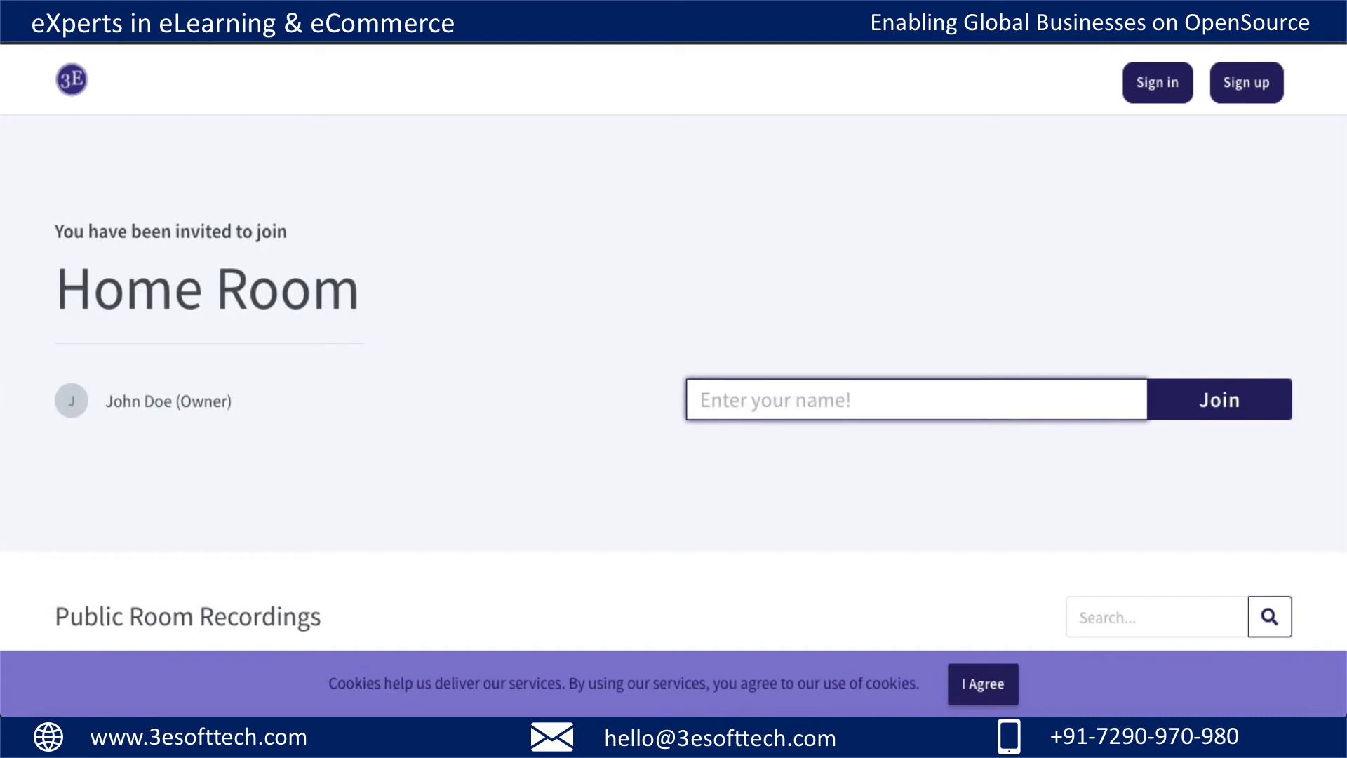
{"action": "type", "text": "Melan"}
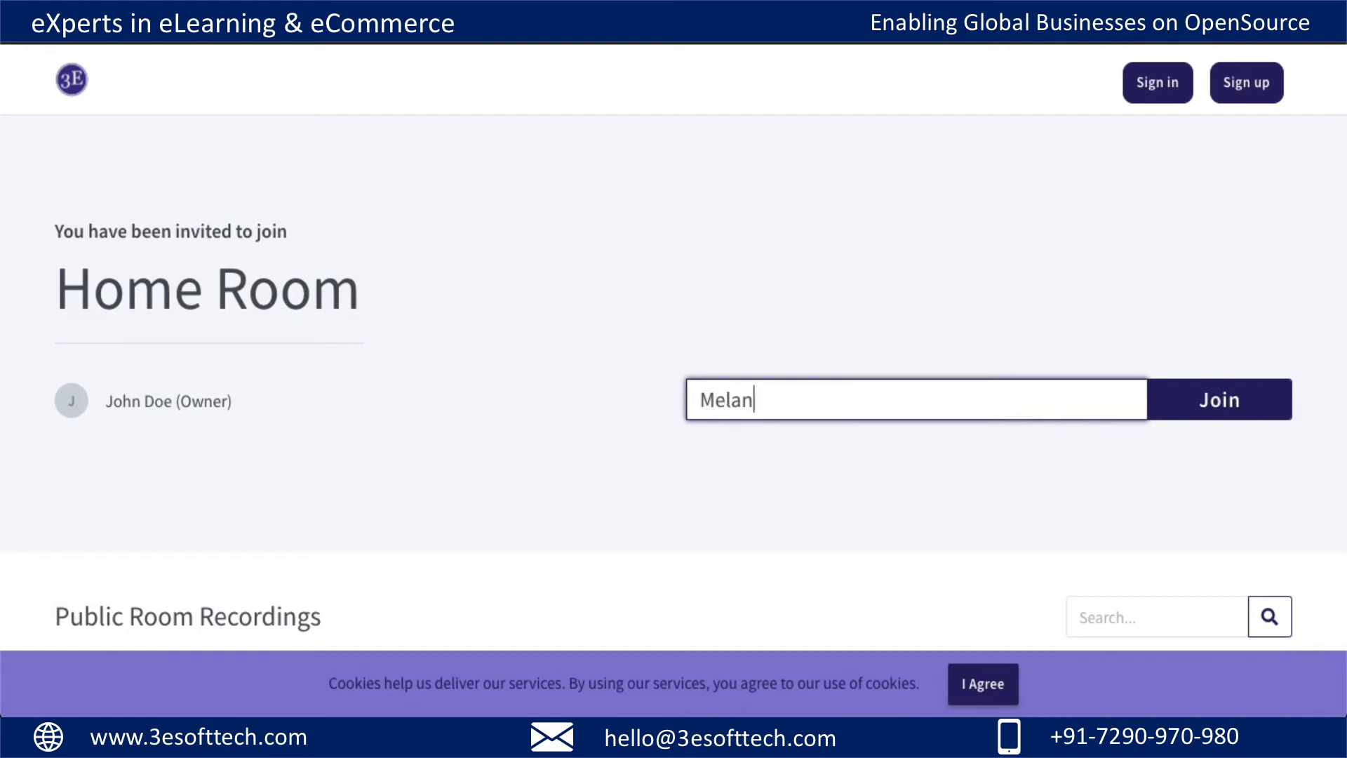
{"action": "type", "text": "ie"}
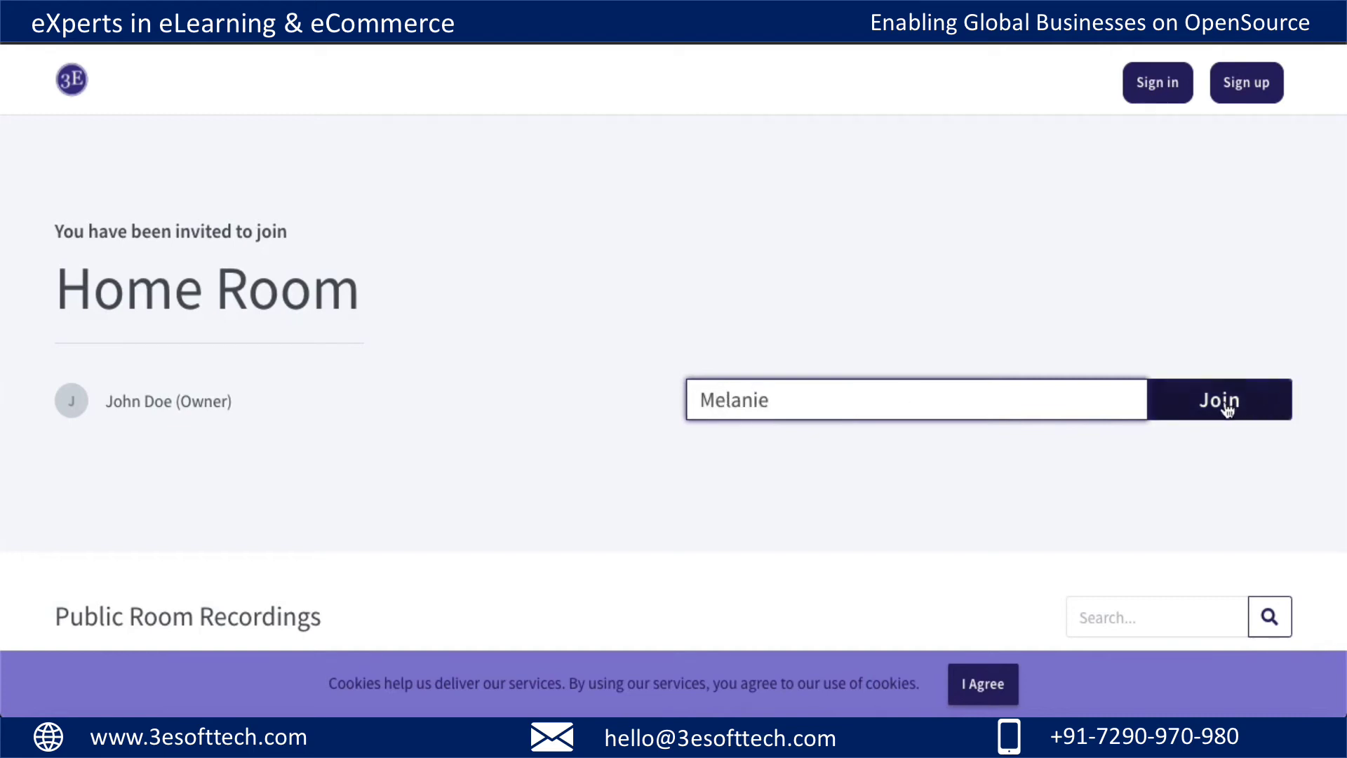
{"action": "left_click", "coordinate": [1226, 410]}
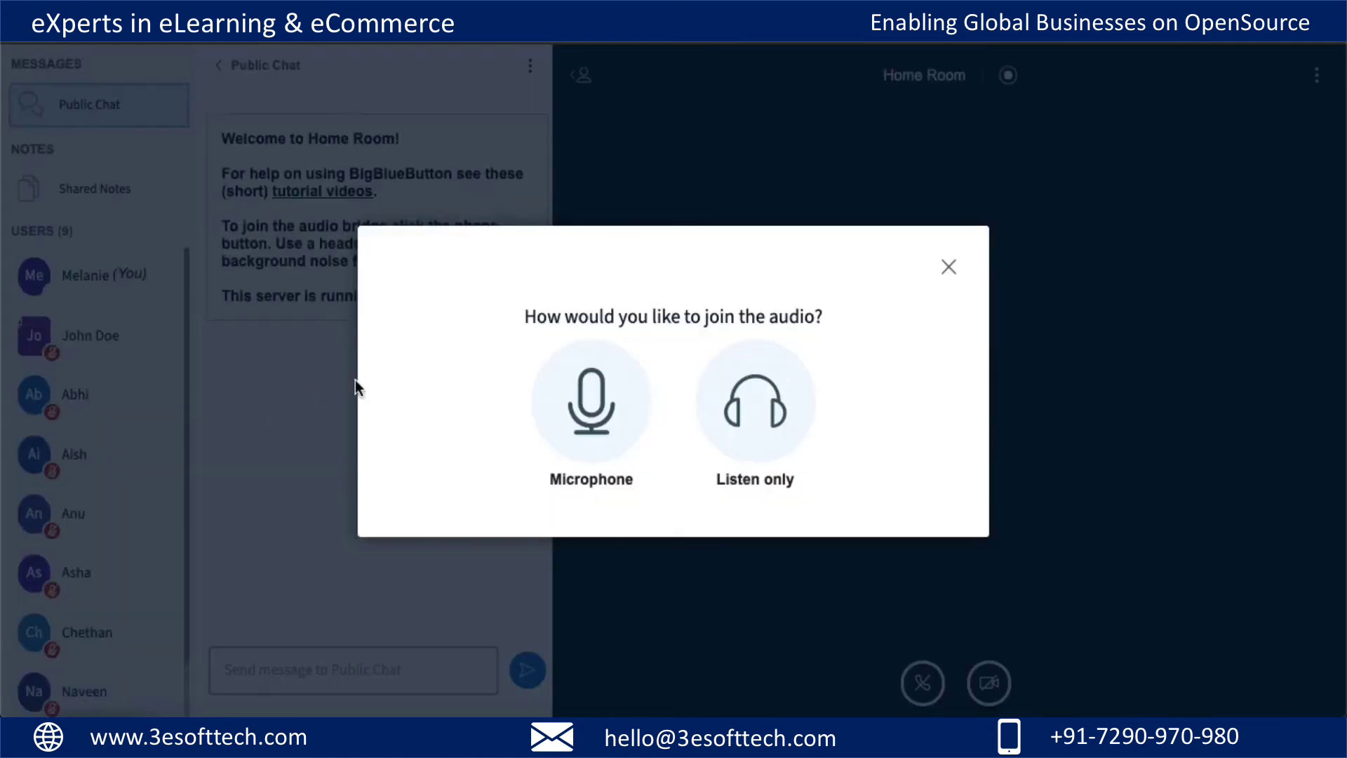
Connect Melanie's microphone audio after the echo test, then return to the moderator's meeting
{"action": "left_click", "coordinate": [600, 420]}
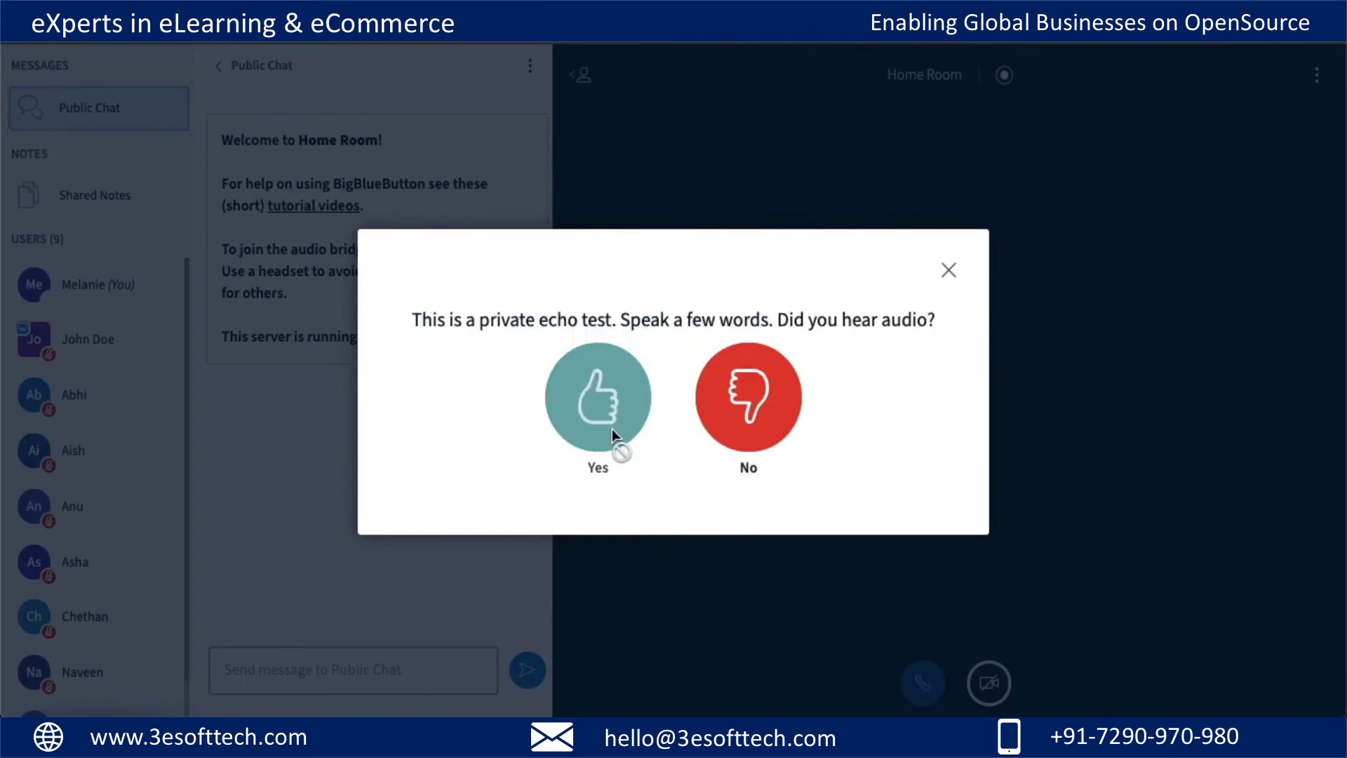
{"action": "left_click", "coordinate": [613, 435]}
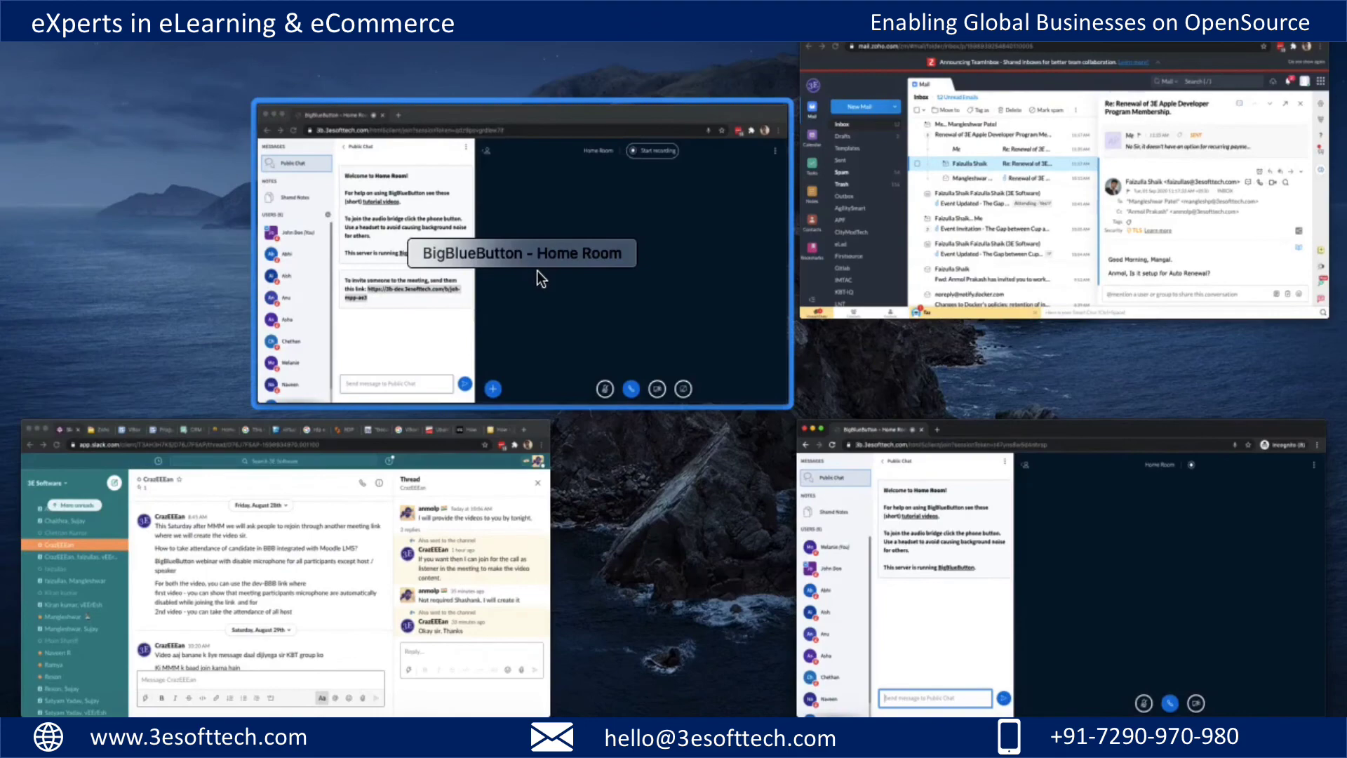
{"action": "left_click", "coordinate": [536, 270]}
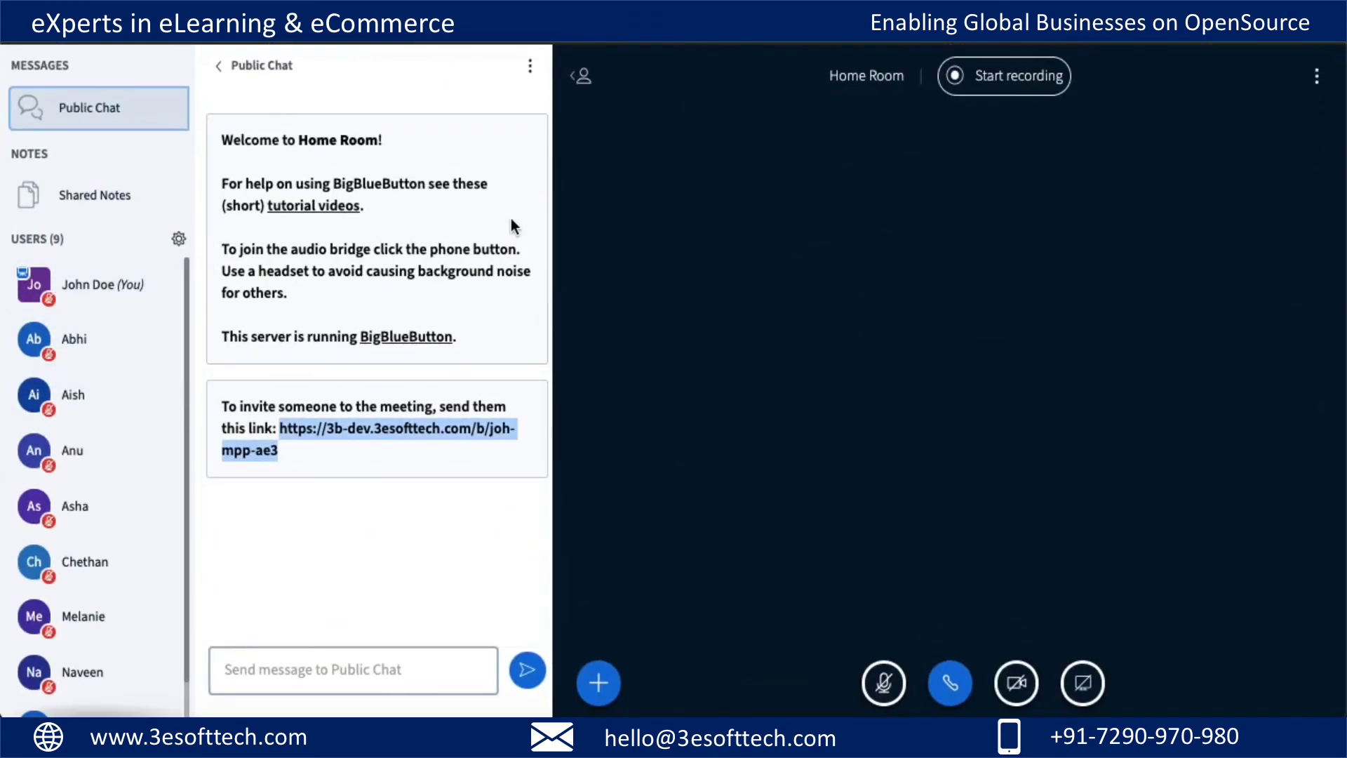
{"action": "scroll", "coordinate": [114, 558], "scroll_direction": "down", "scroll_amount": 1}
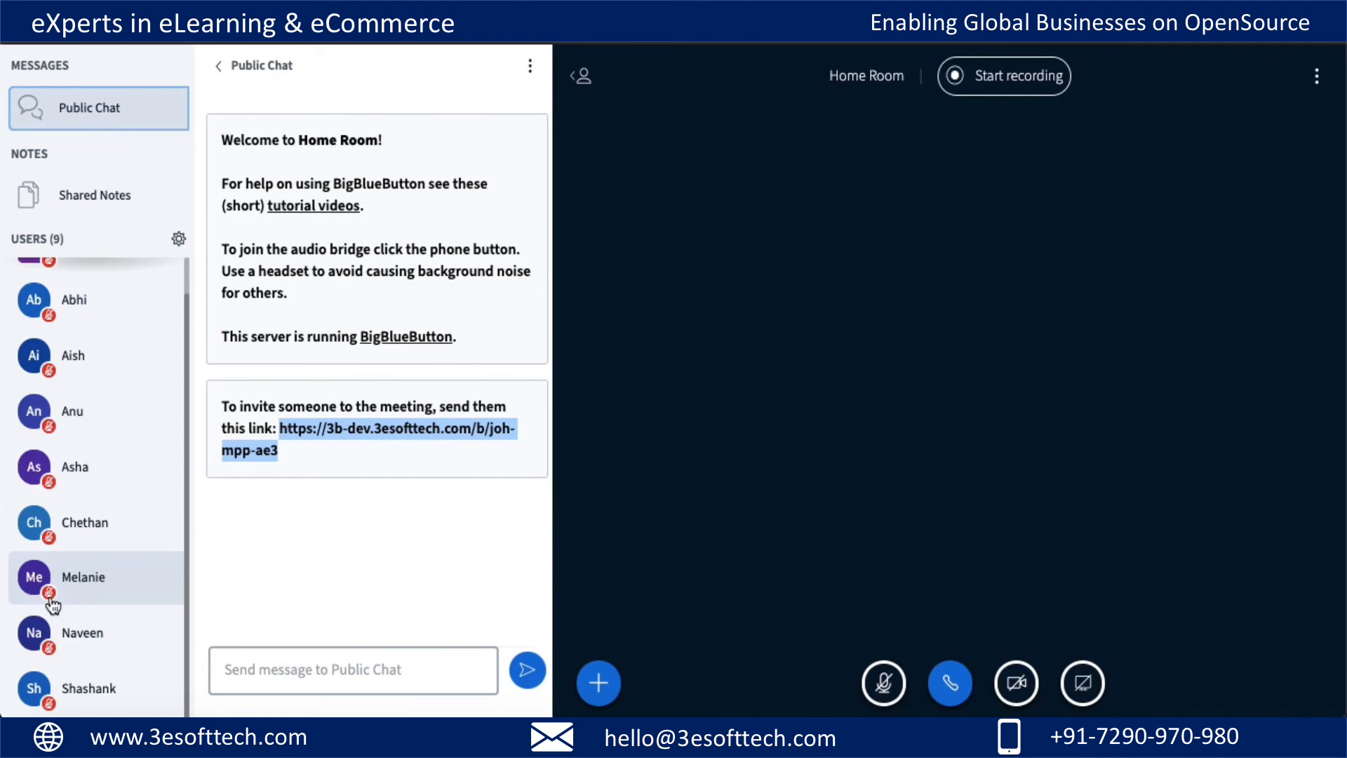
{"action": "scroll", "coordinate": [114, 297], "scroll_direction": "up", "scroll_amount": 1}
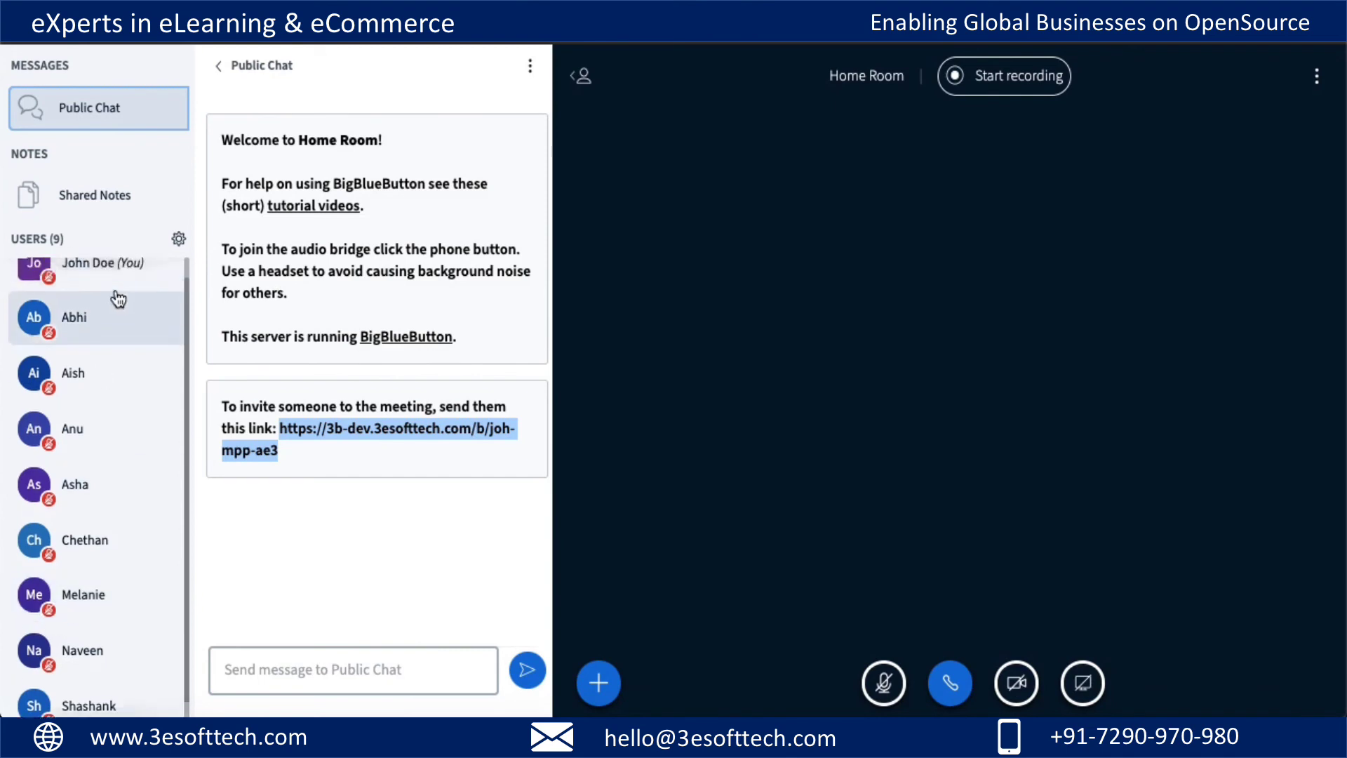